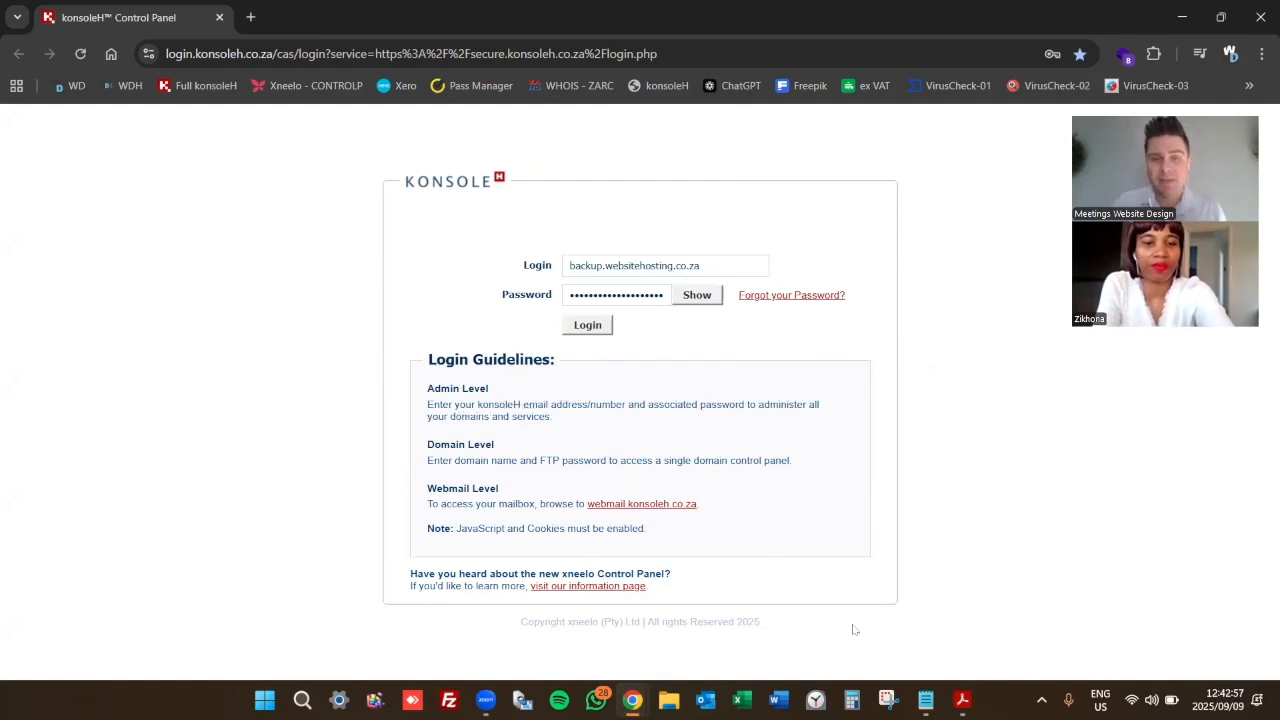
# Submit the domain login to open the backup.websitehosting.co.za account information page
pyautogui.click(588, 325)
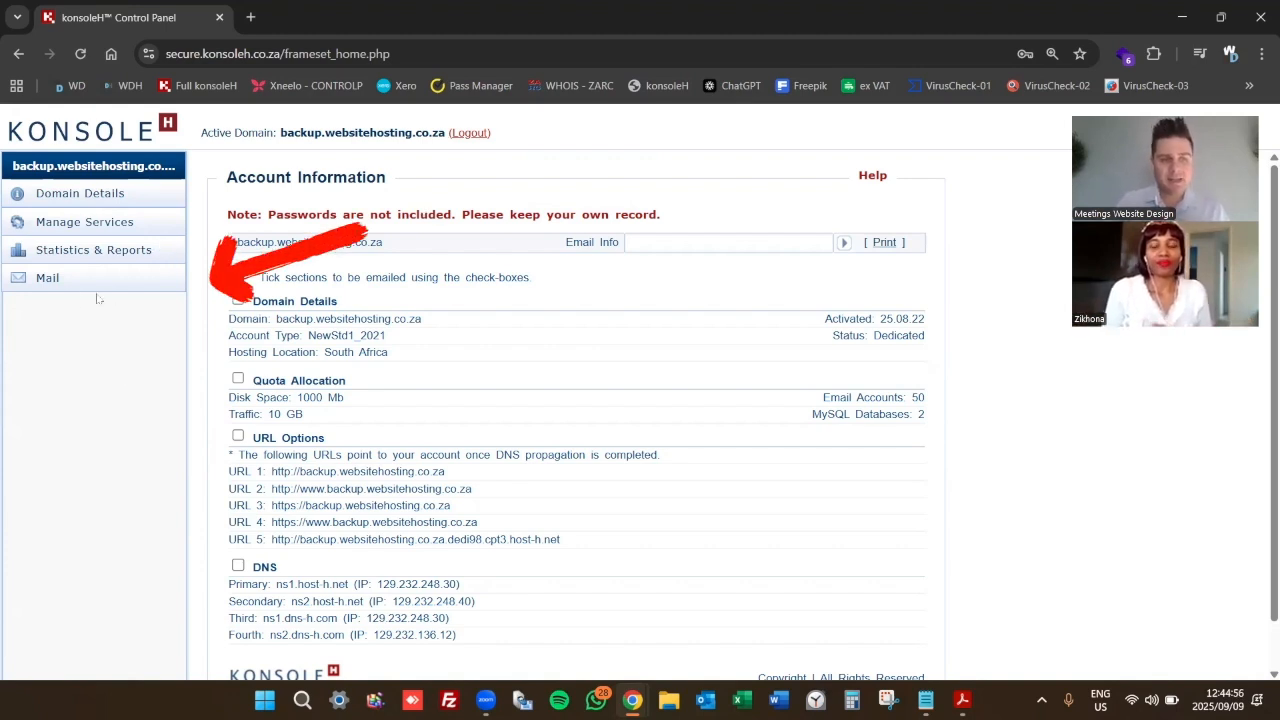
# Go to Mail > Manage Accounts and start a New Mailbox
pyautogui.click(47, 283)
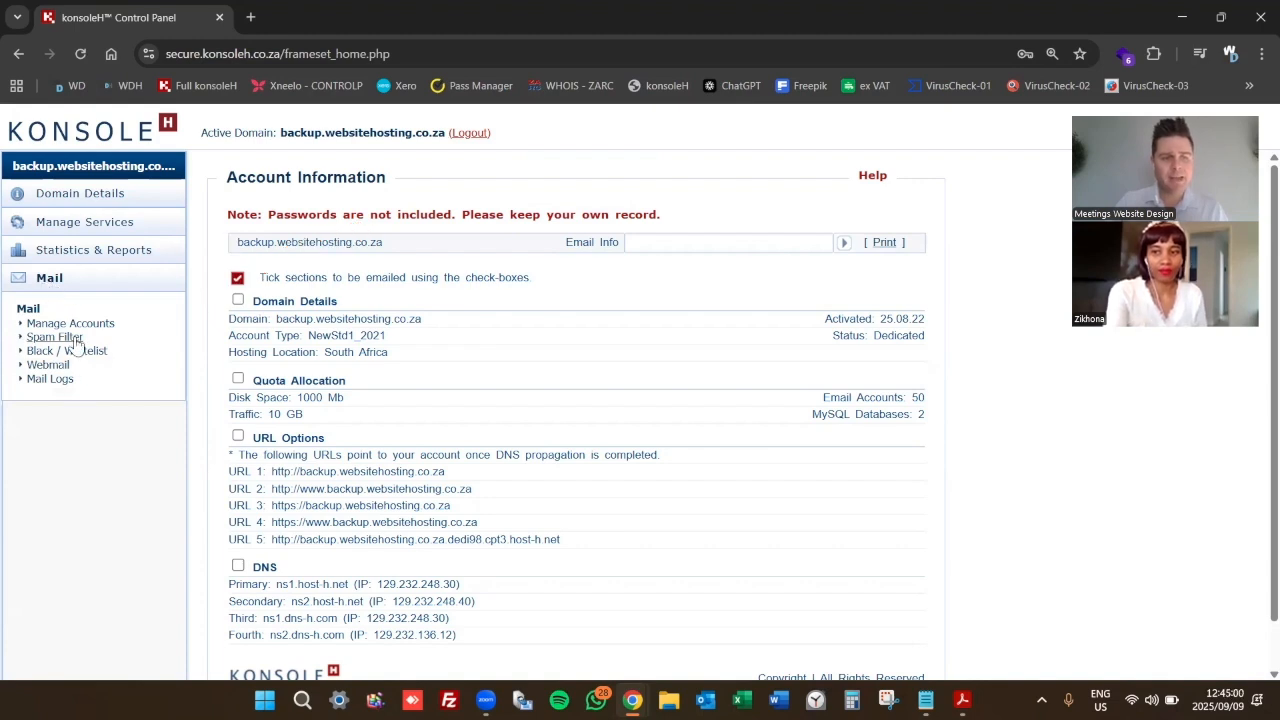
pyautogui.click(70, 323)
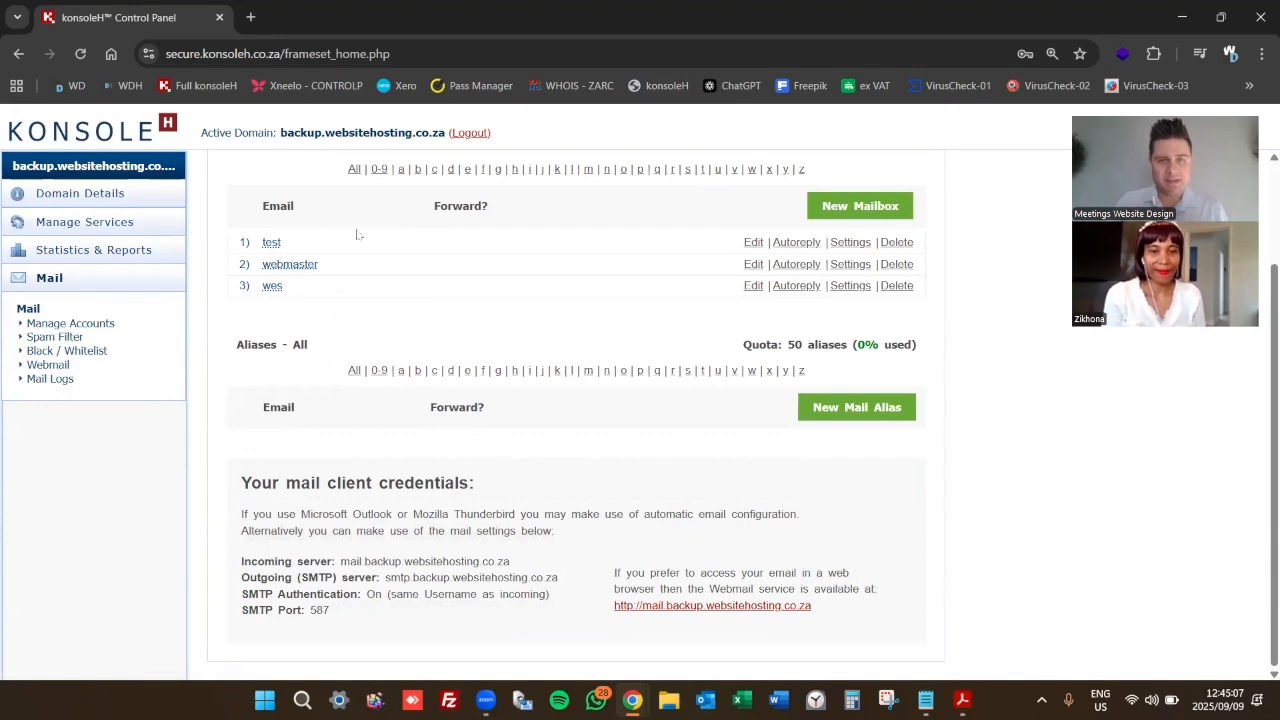
pyautogui.click(836, 207)
# Enter the new mailbox username and a matching password rated Strong
pyautogui.click(525, 272)
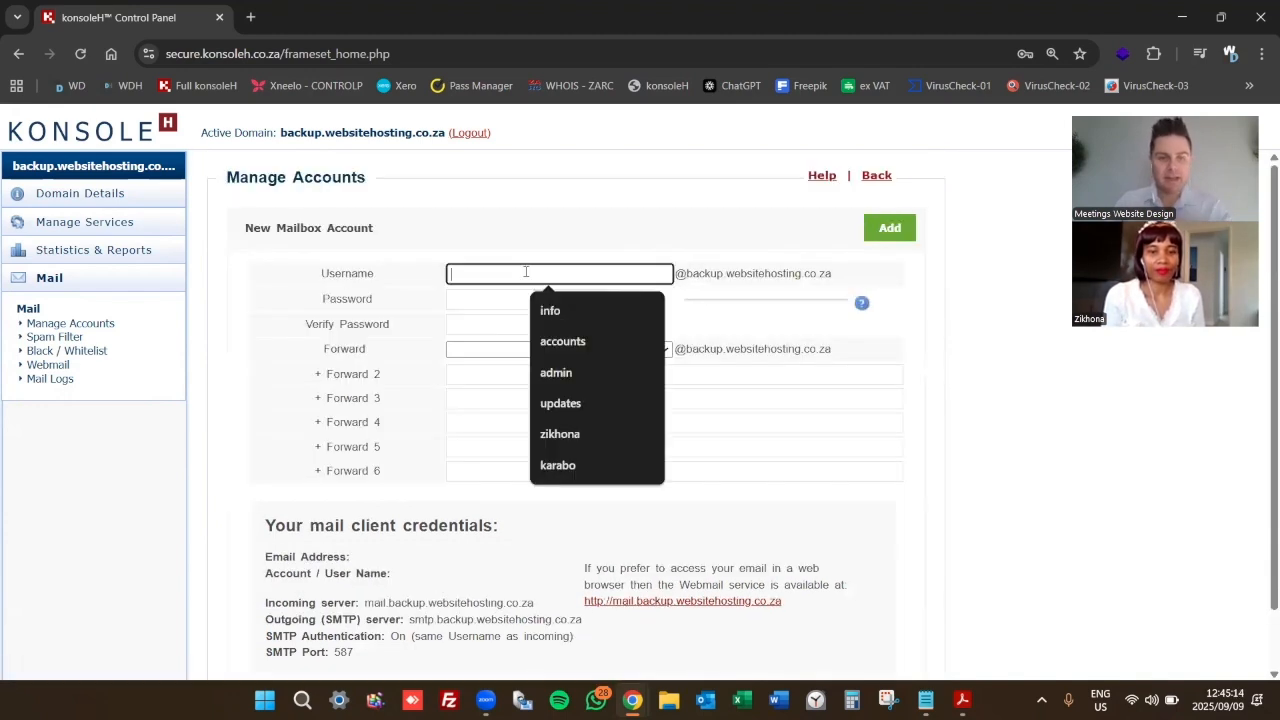
pyautogui.press('Tab')
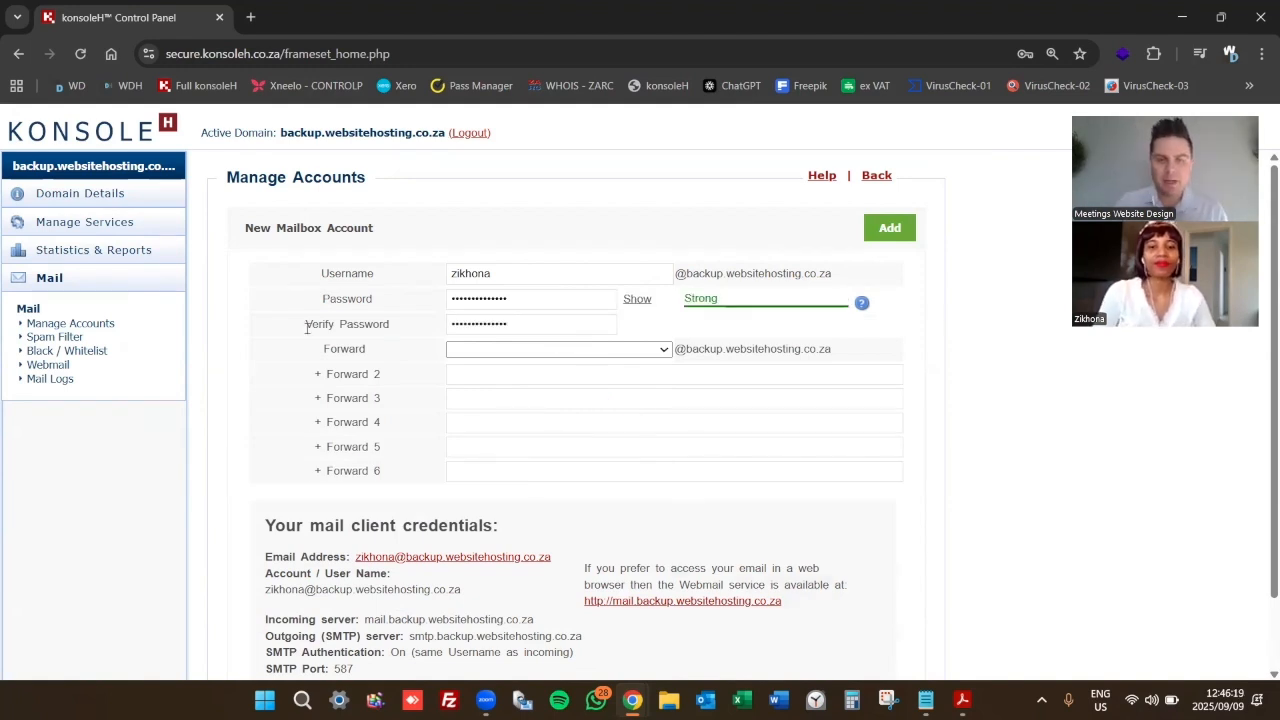
pyautogui.scroll(-1, 309, 329)
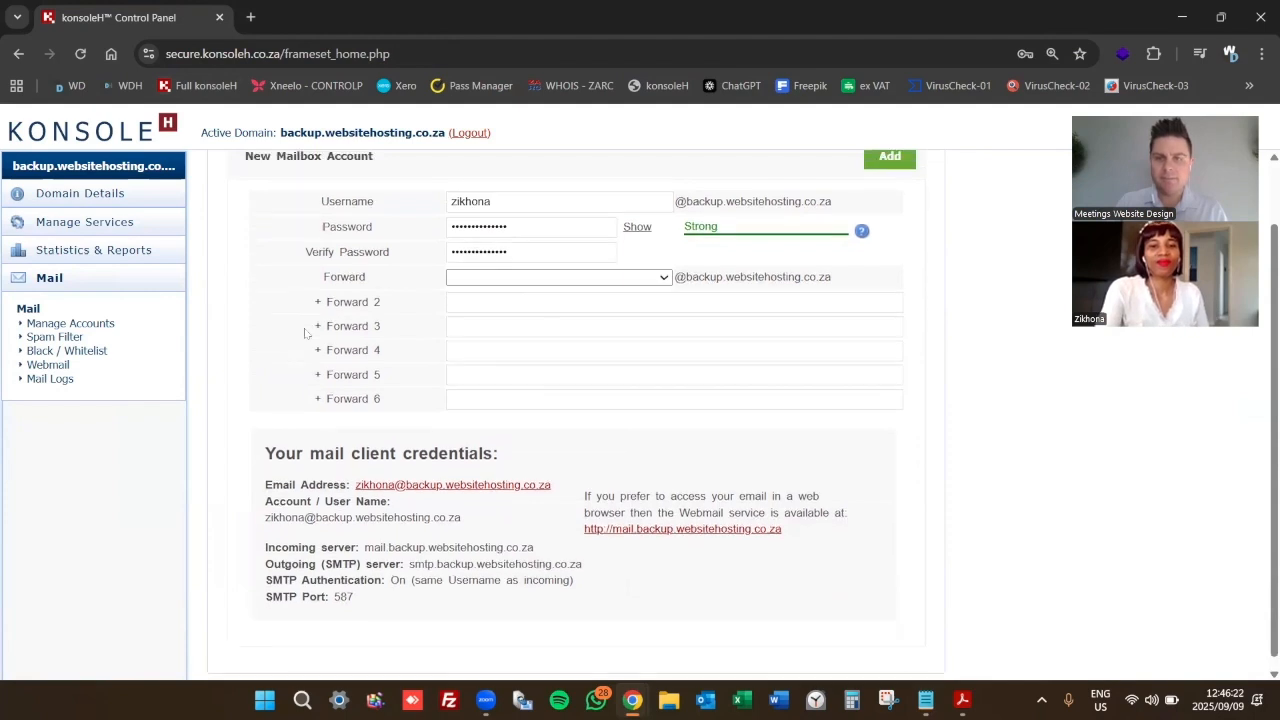
pyautogui.scroll(1, 309, 332)
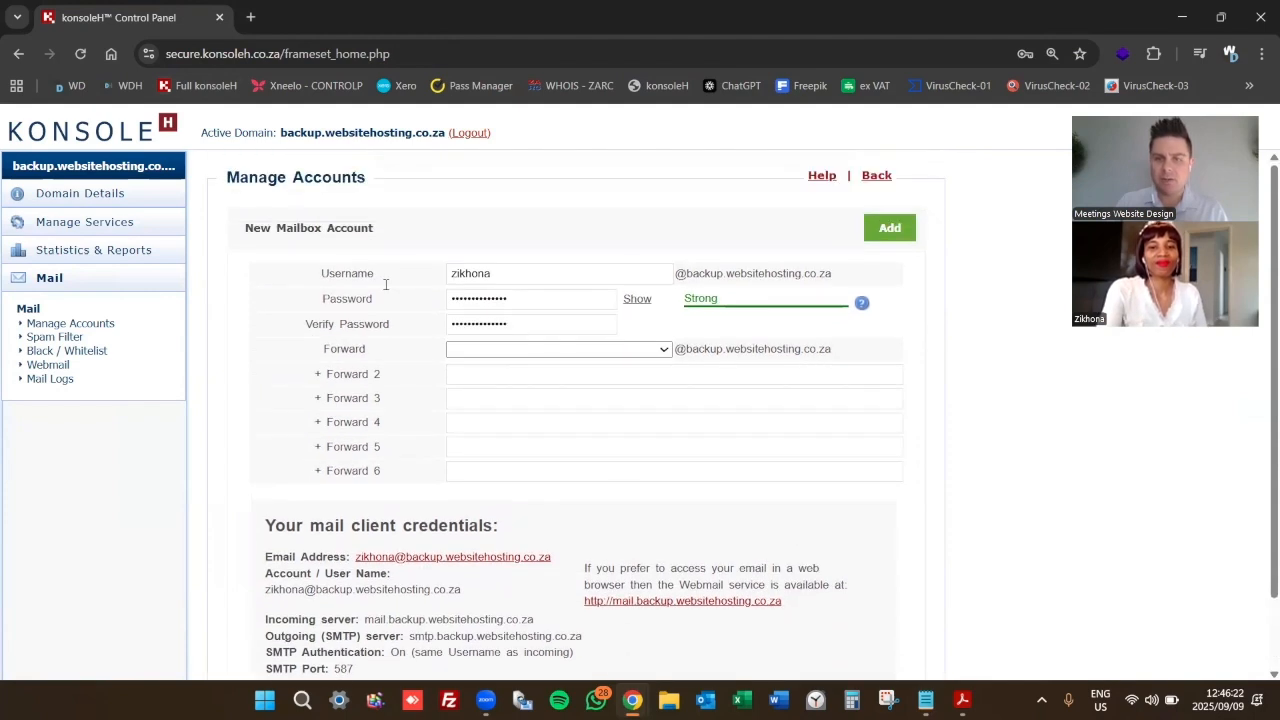
# Add the mailbox, then highlight its connection details and password in the success message
pyautogui.click(889, 228)
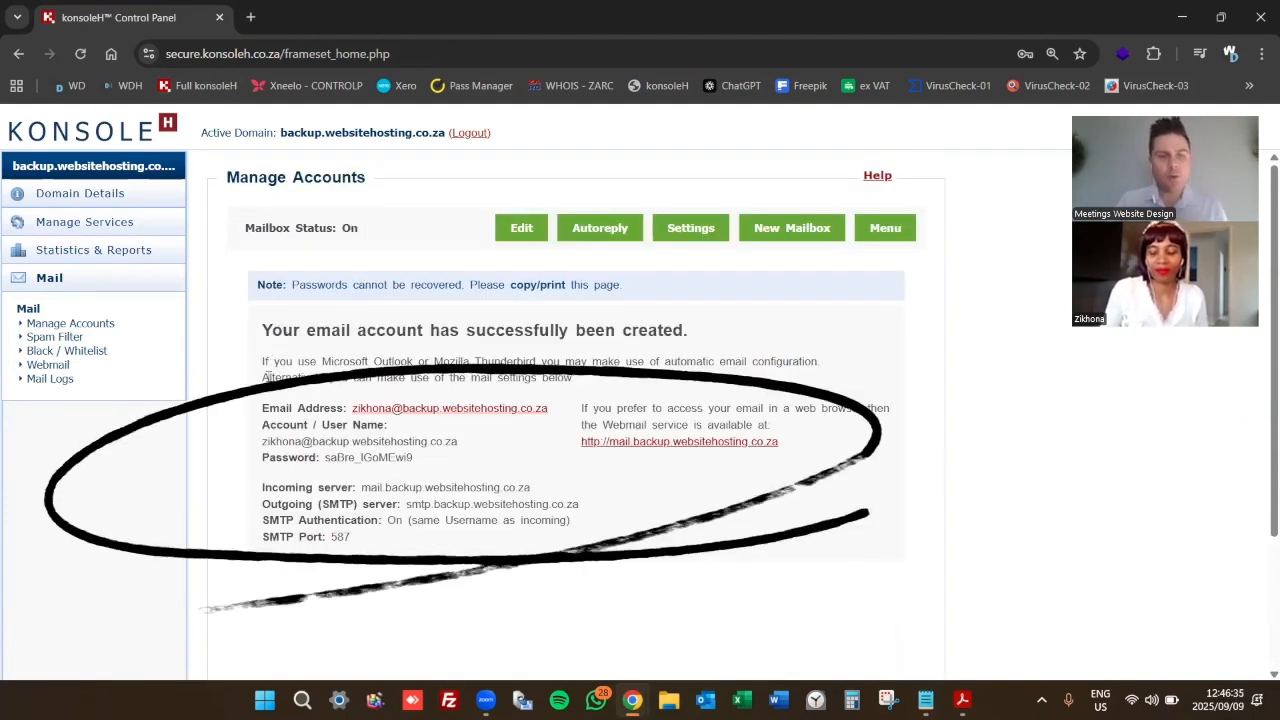
pyautogui.moveTo(296, 411); pyautogui.dragTo(370, 409)
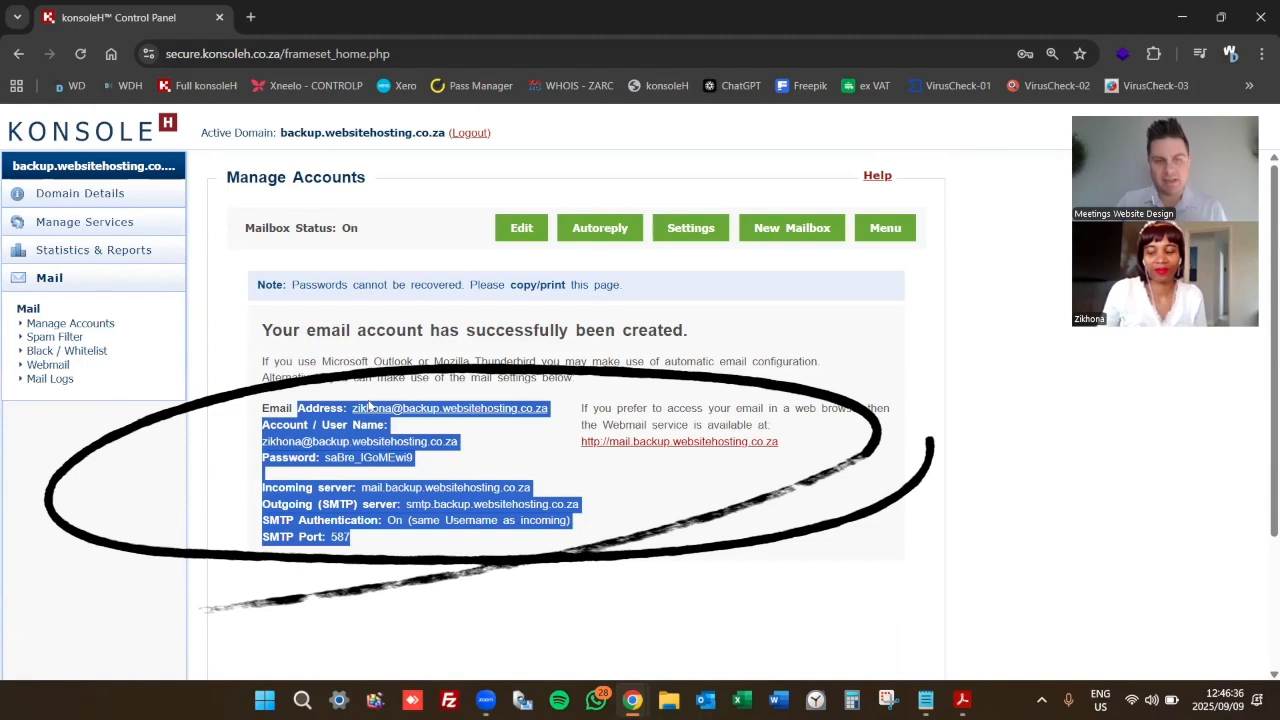
pyautogui.click(377, 410)
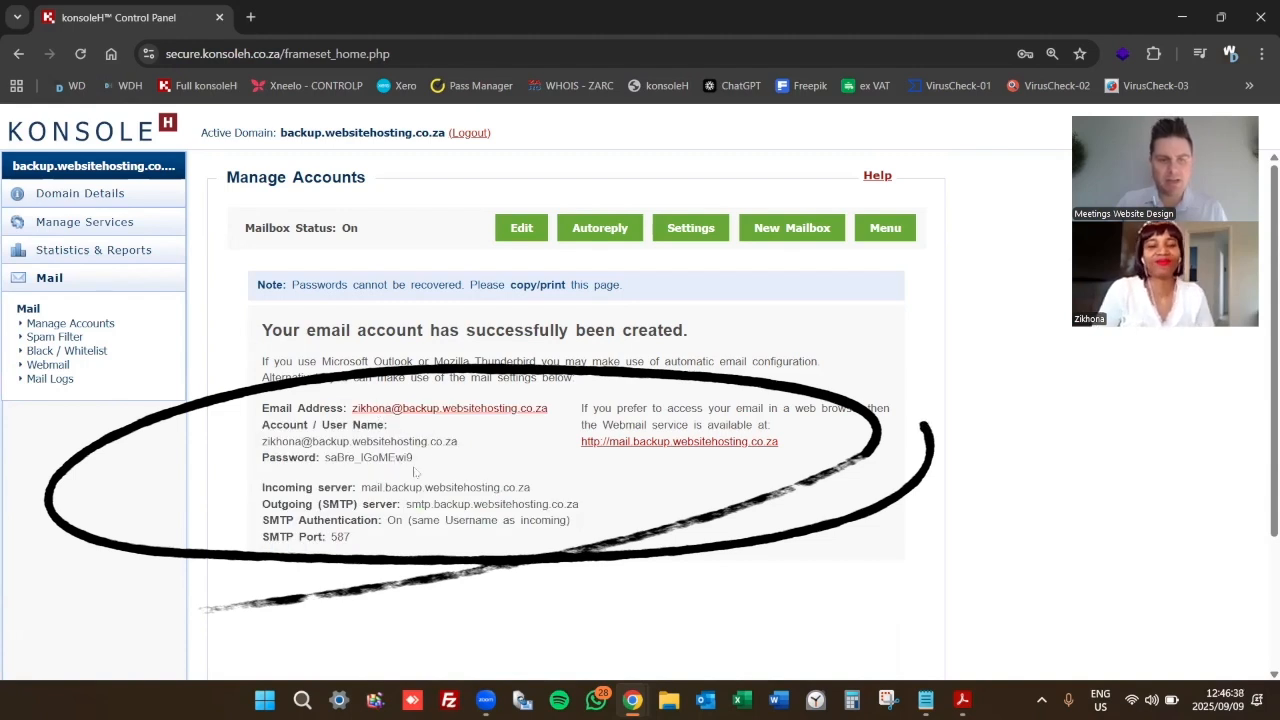
pyautogui.moveTo(414, 458); pyautogui.dragTo(325, 458)
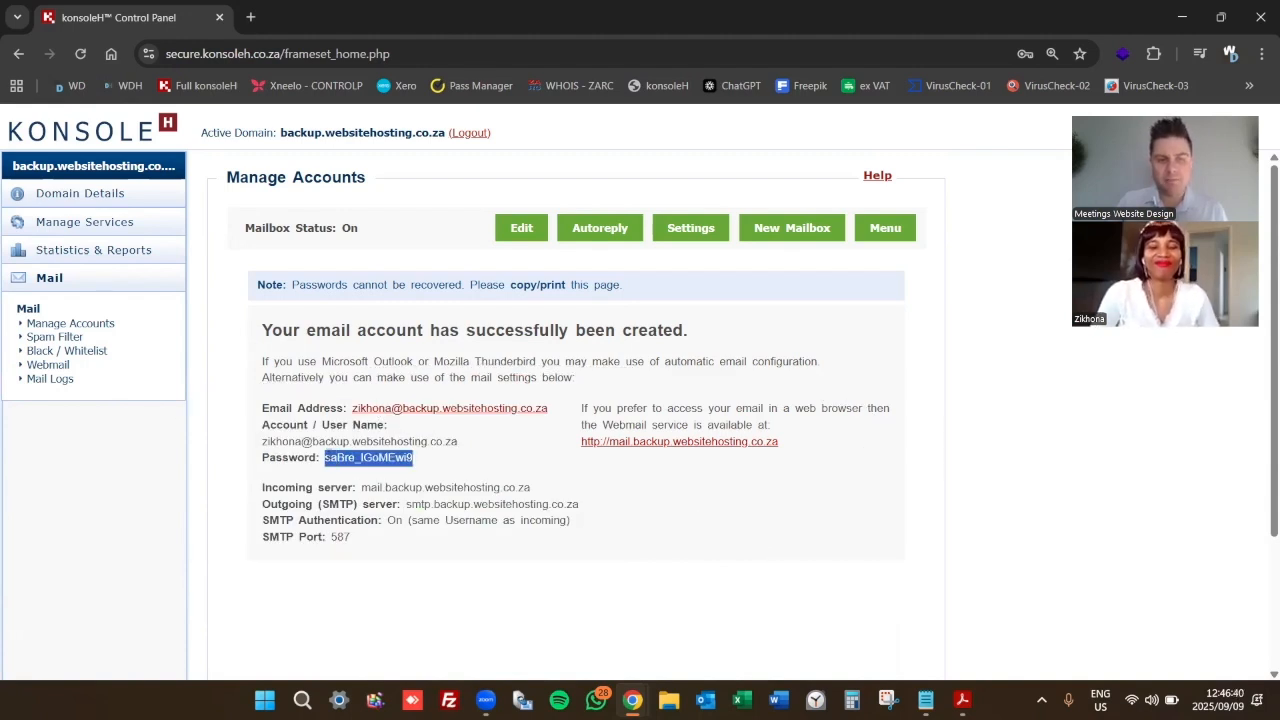
pyautogui.click(416, 460)
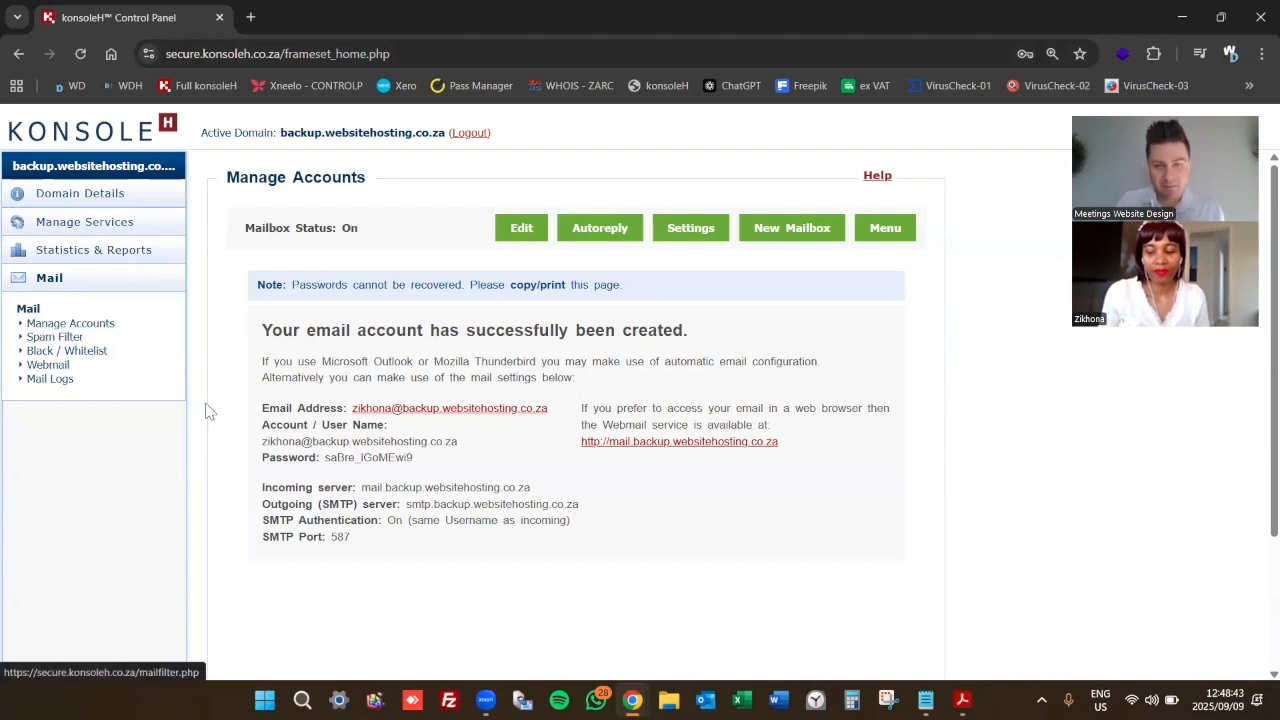
# Save the spam filter level at 5, then go to Black / Whitelist
pyautogui.click(55, 337)
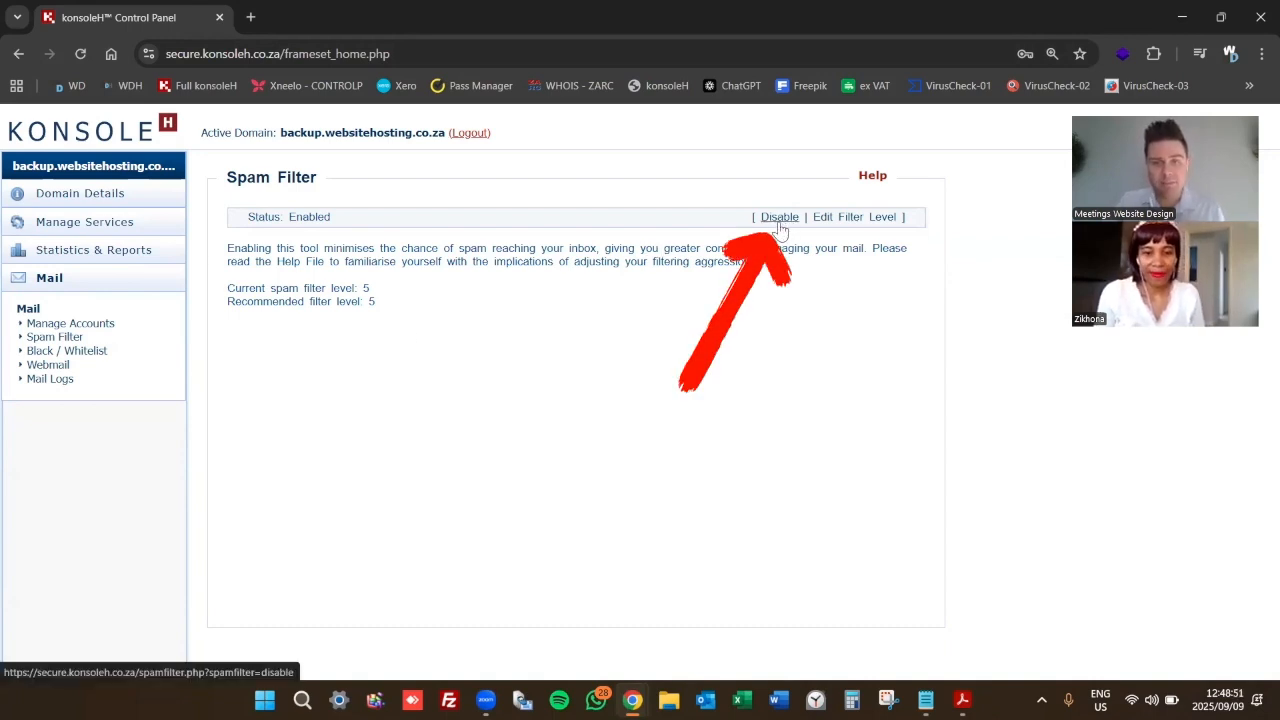
pyautogui.click(835, 222)
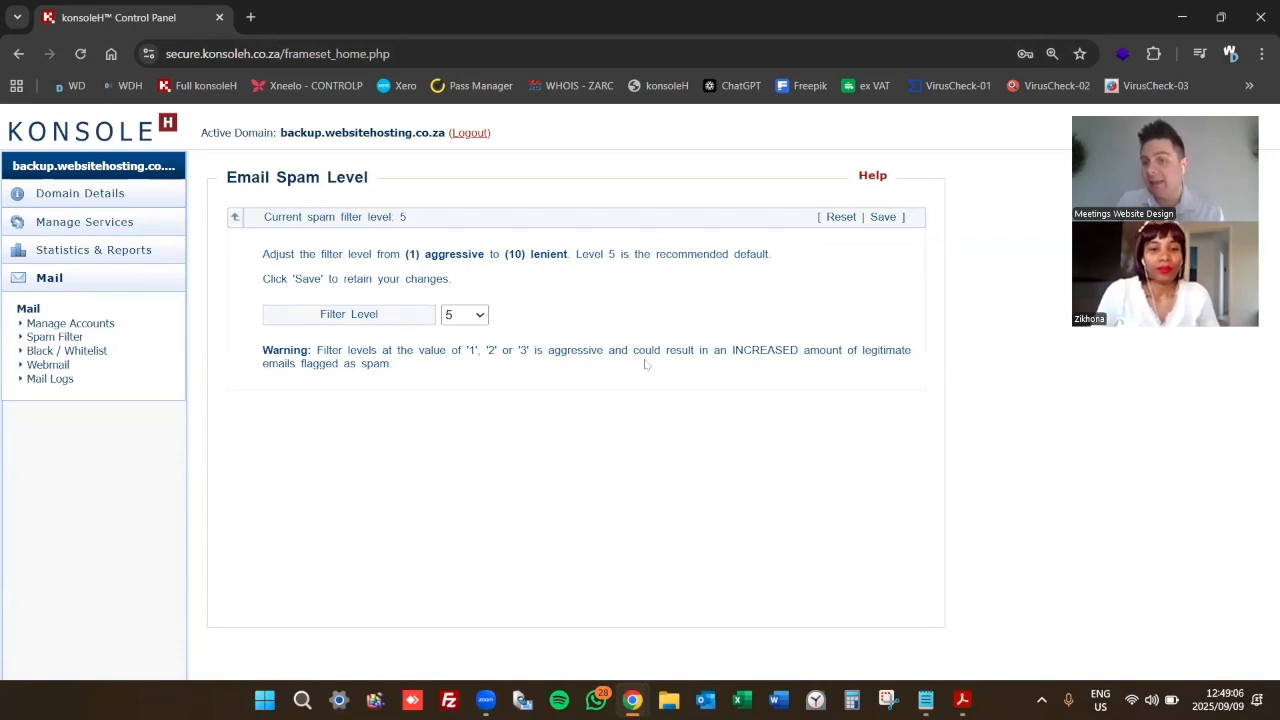
pyautogui.click(485, 316)
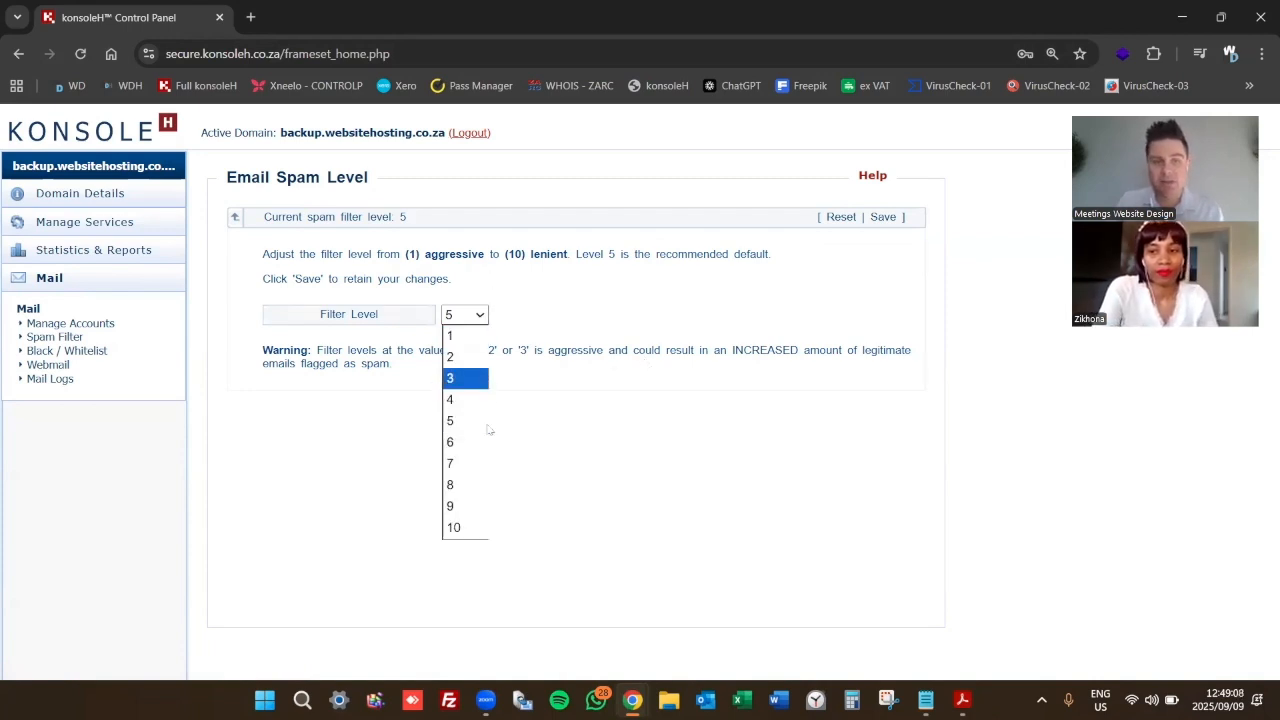
pyautogui.click(470, 422)
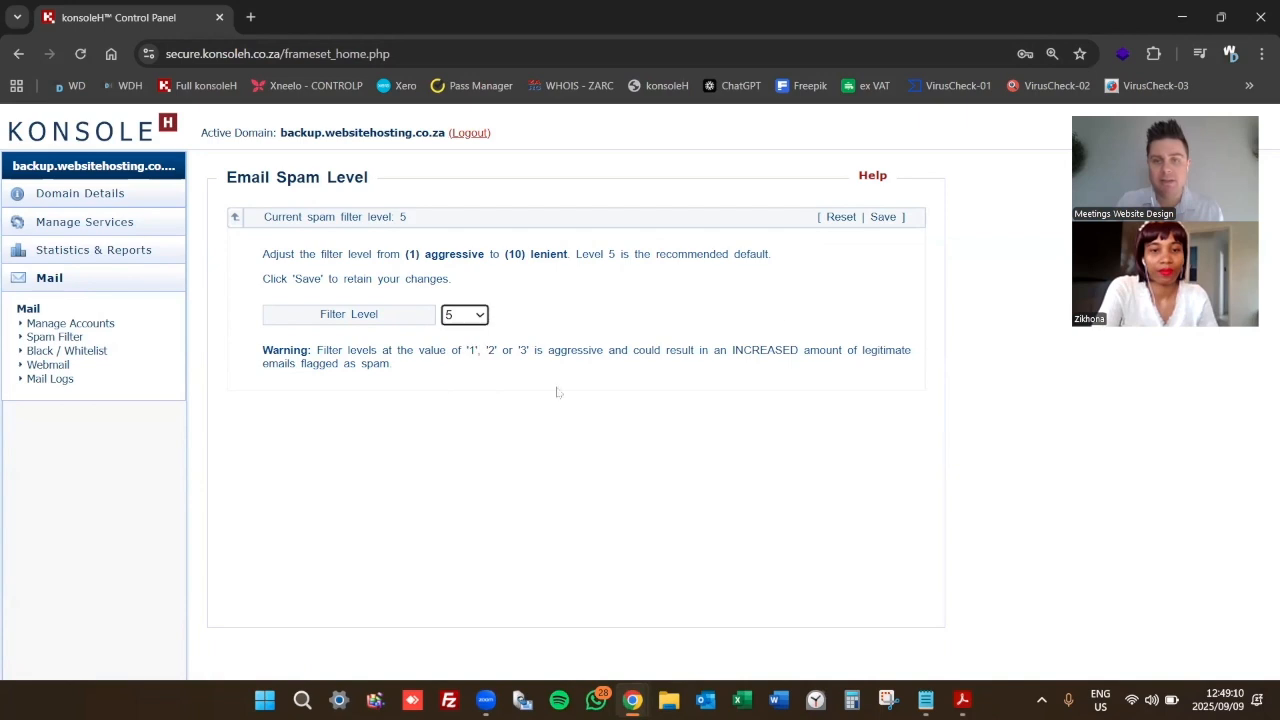
pyautogui.click(882, 217)
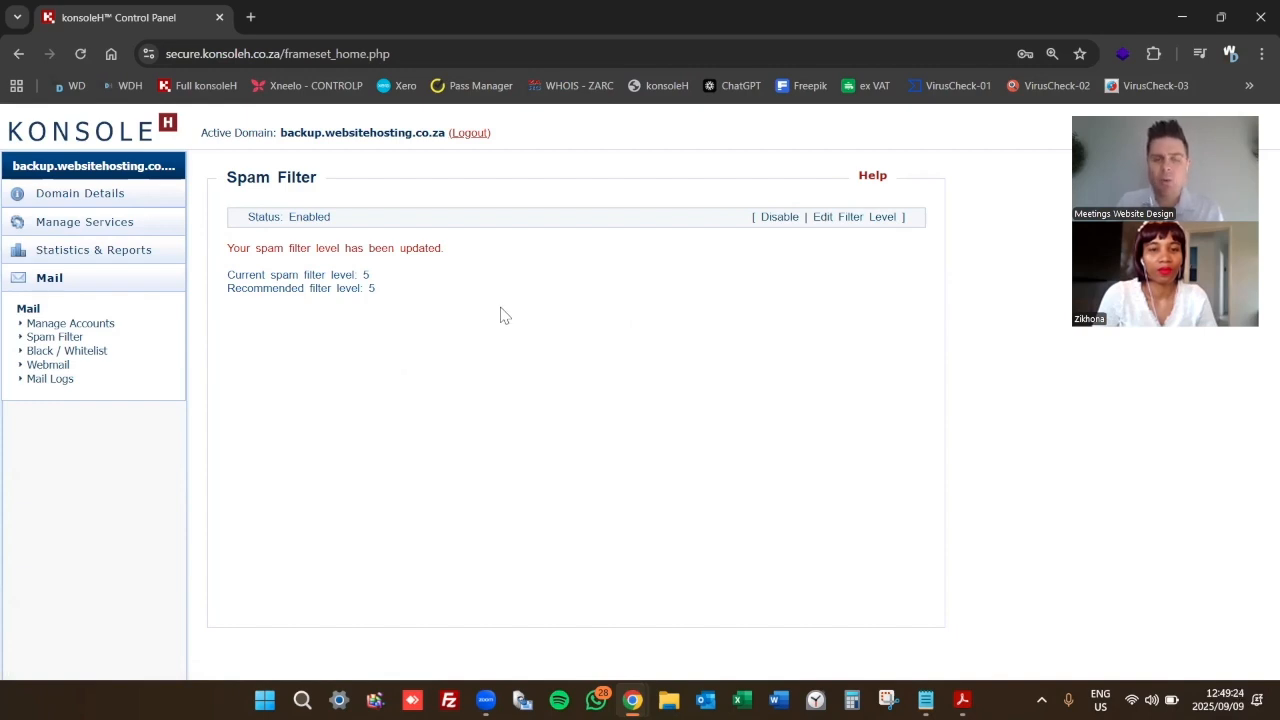
pyautogui.click(100, 352)
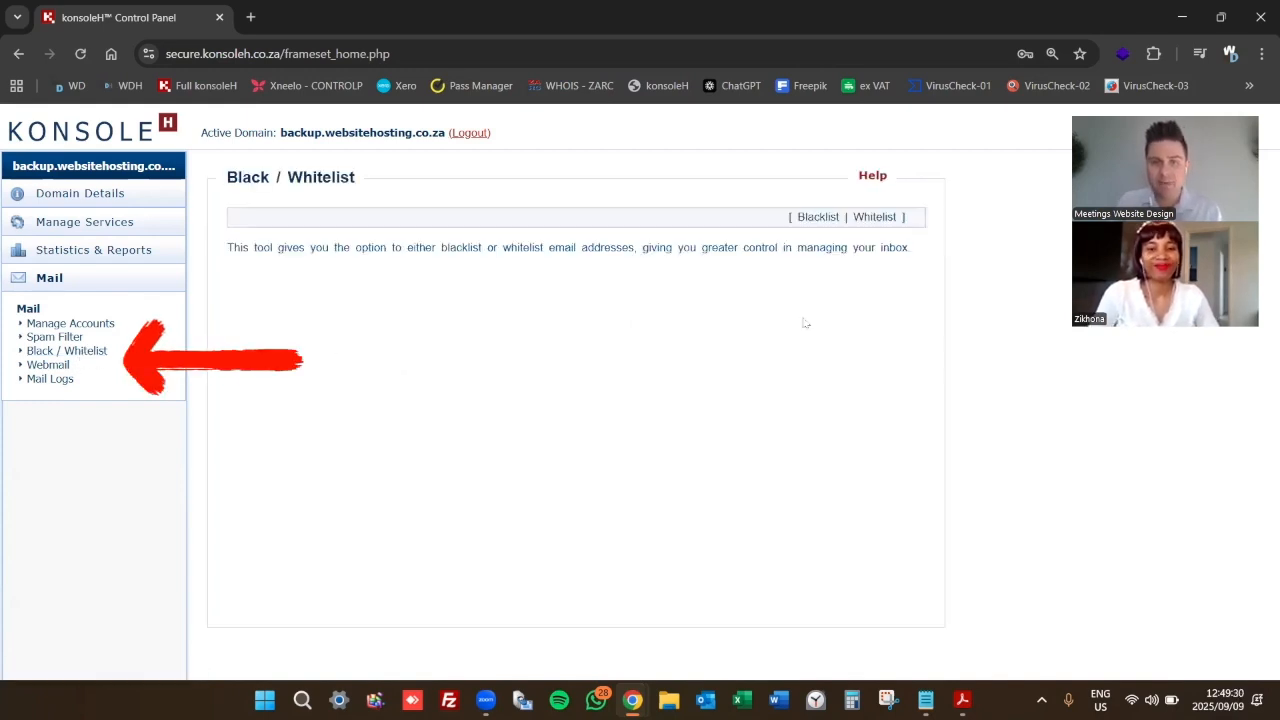
# Review the empty blacklist, then view the whitelist
pyautogui.click(811, 217)
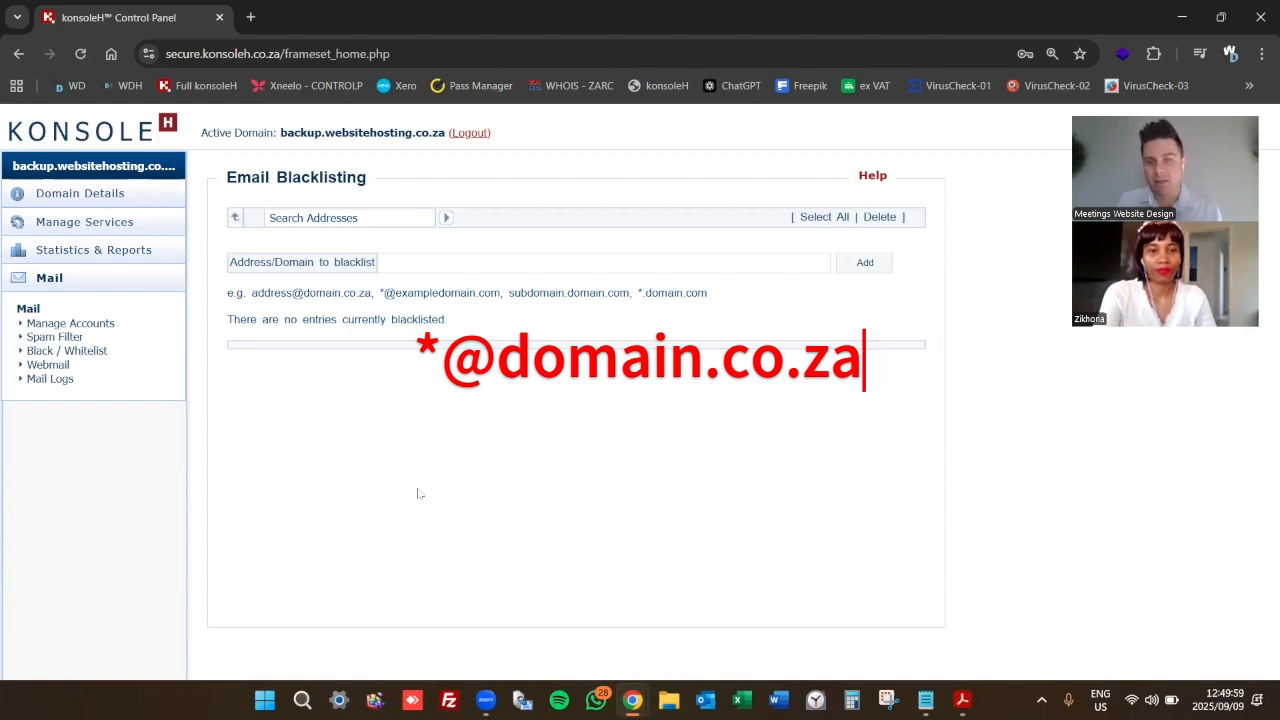
pyautogui.click(66, 350)
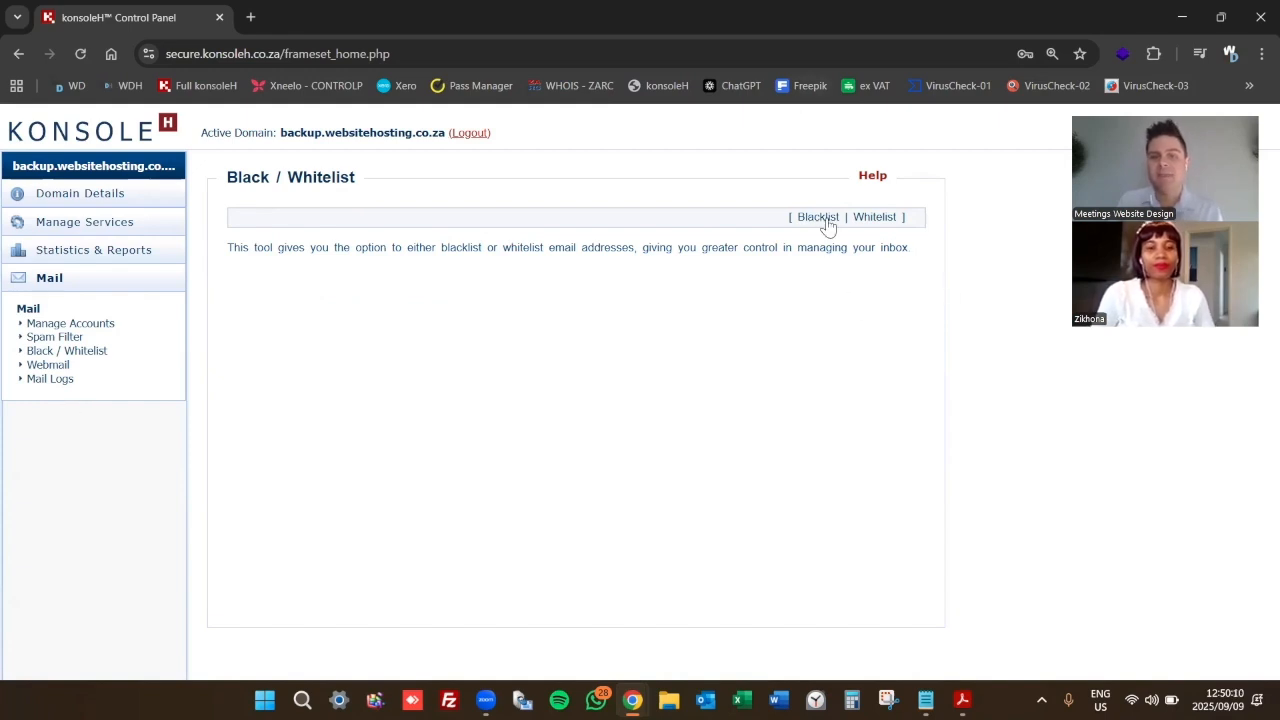
pyautogui.click(876, 218)
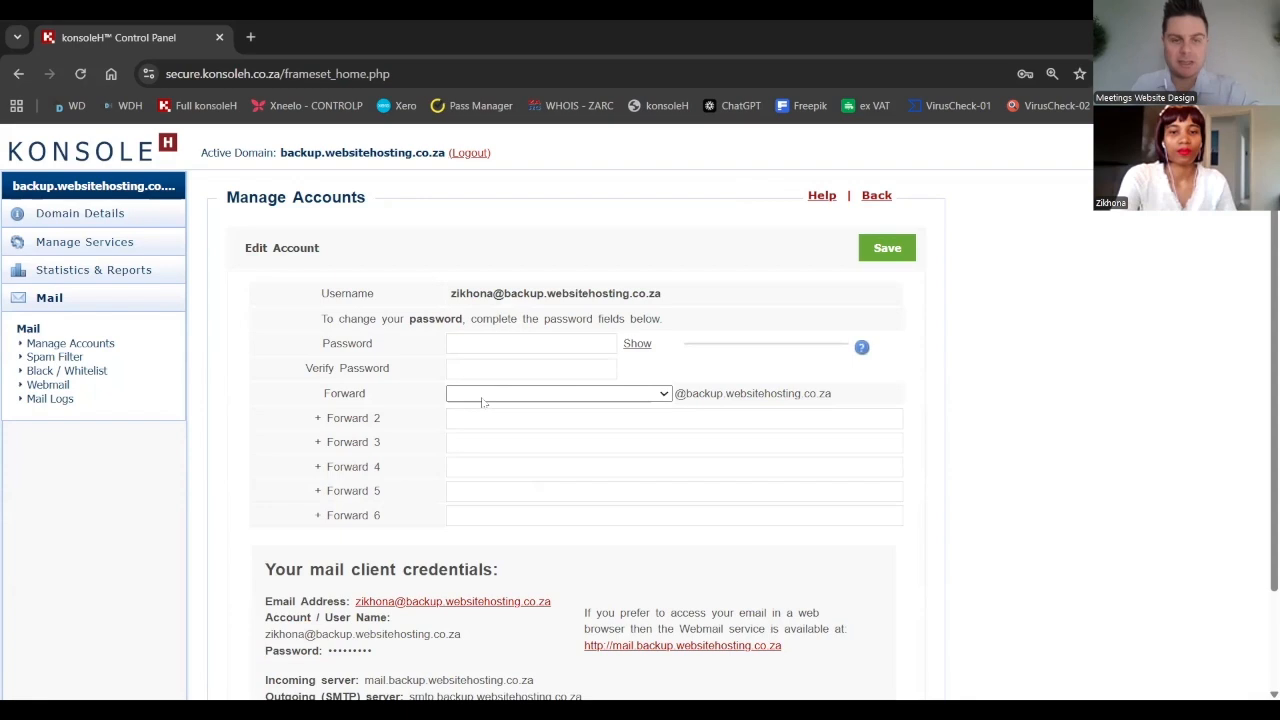
# Forward the new mailbox to the existing mailbox and save the change
pyautogui.click(476, 396)
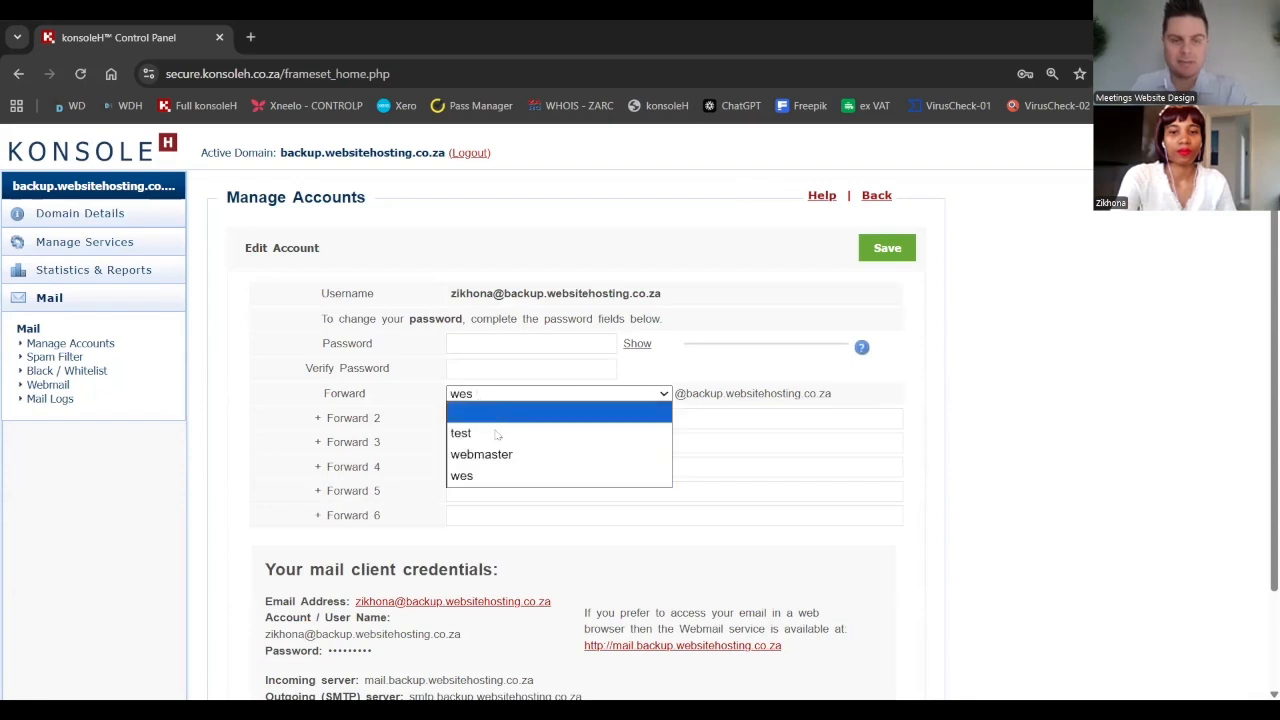
pyautogui.click(511, 478)
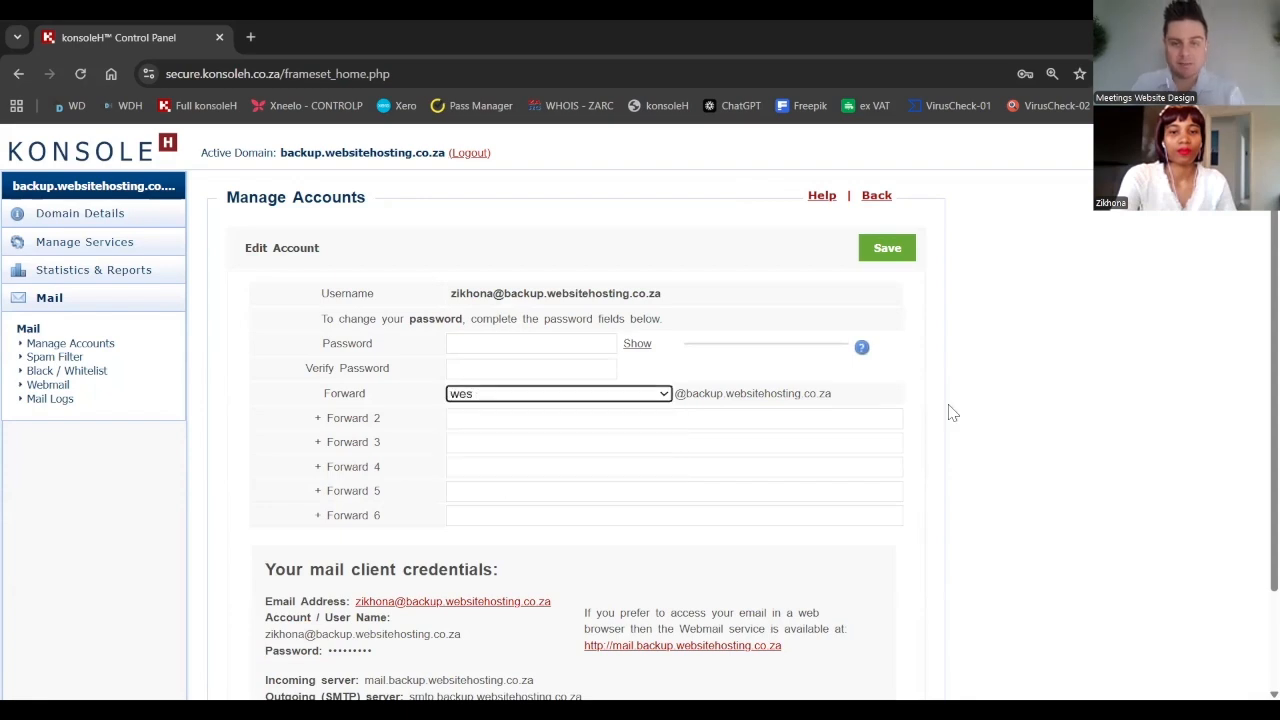
pyautogui.click(877, 258)
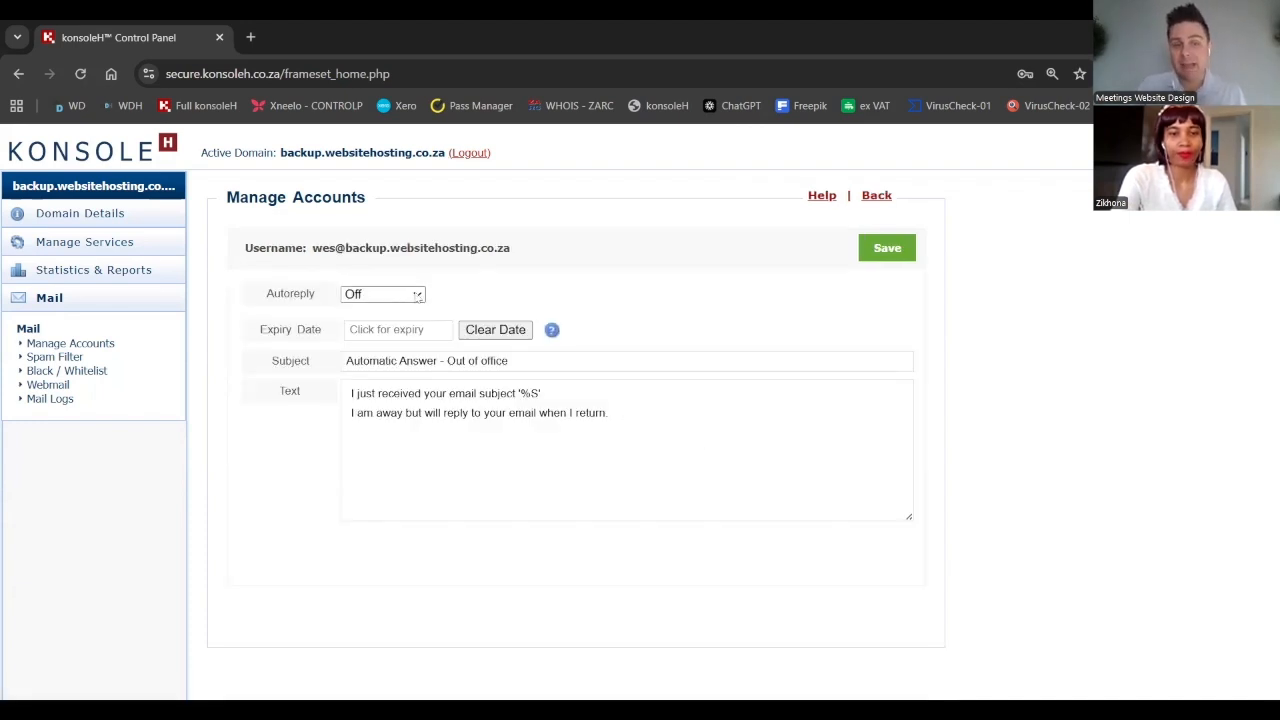
# Turn the autoreply On with an expiry date of 12 Sep 2025
pyautogui.click(415, 294)
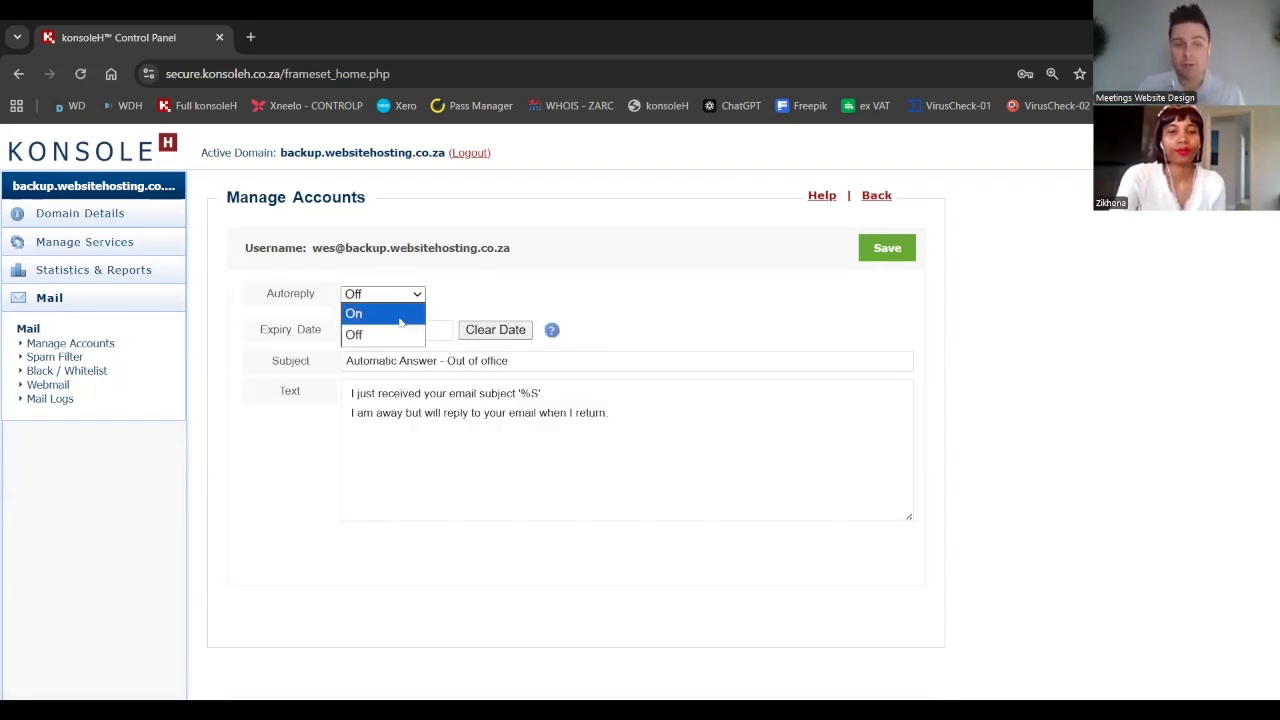
pyautogui.click(400, 314)
pyautogui.click(410, 330)
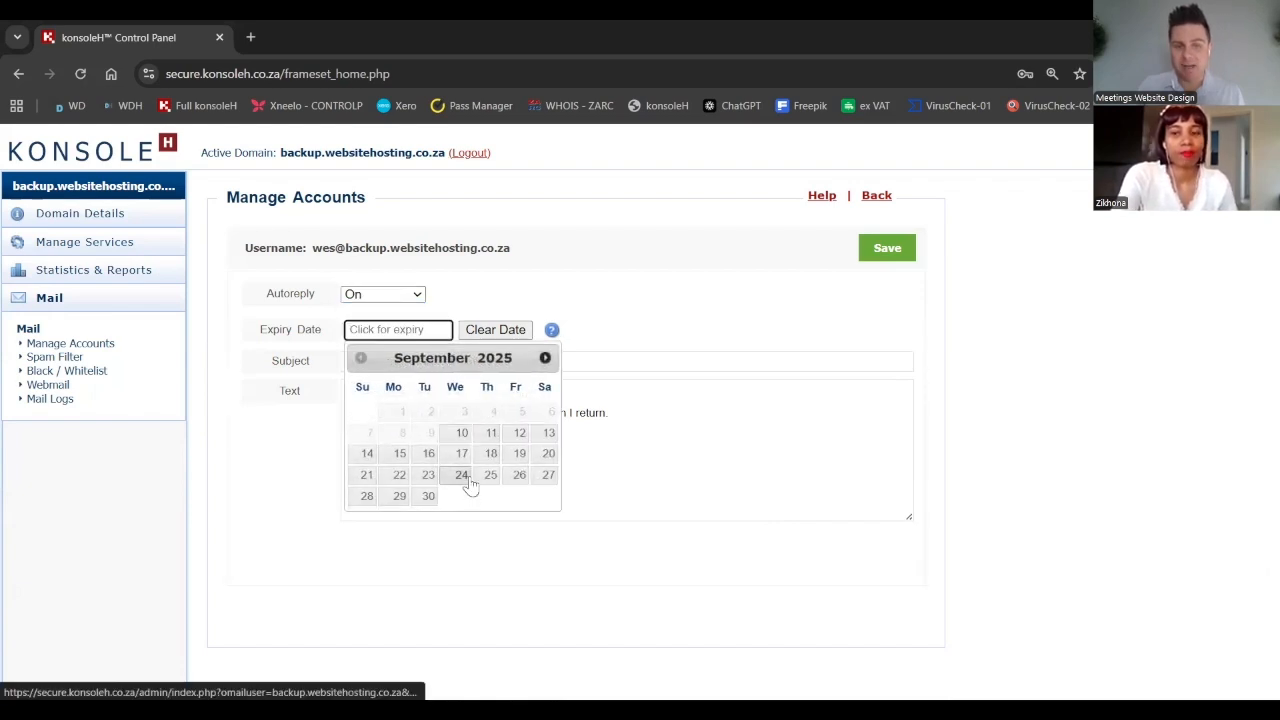
pyautogui.click(520, 433)
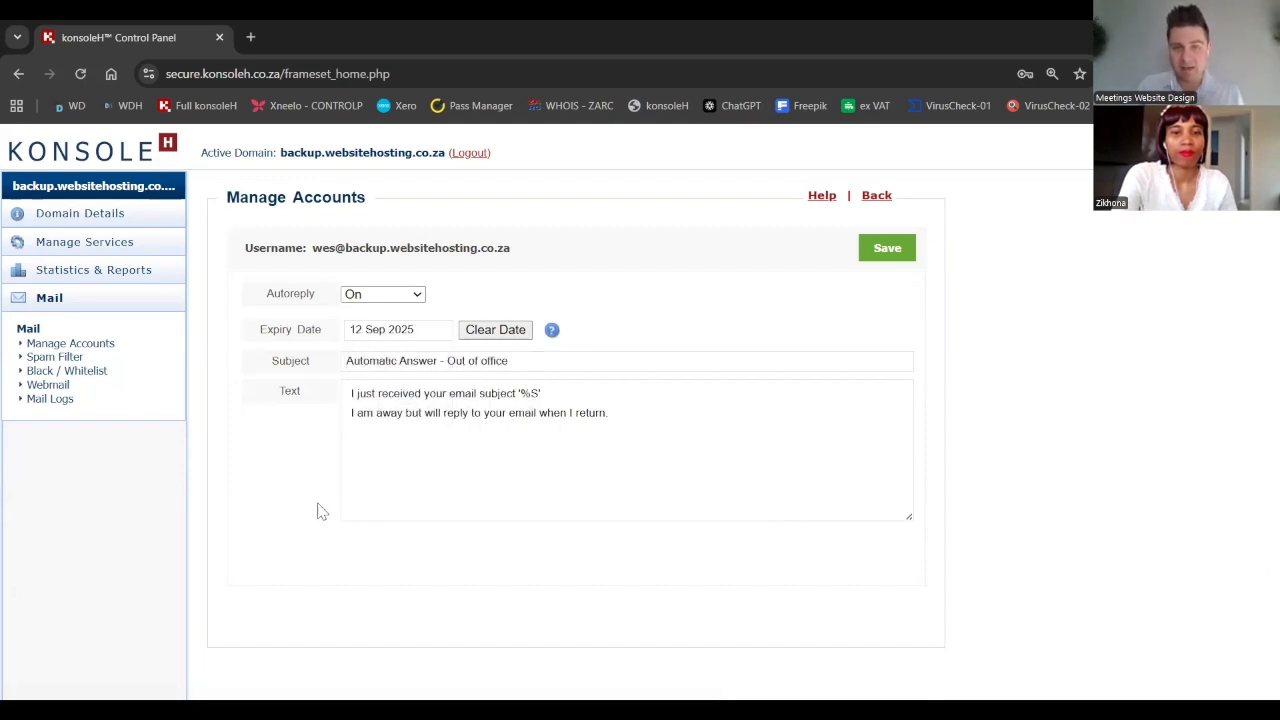
# Select the autoreply subject and message text for editing
pyautogui.moveTo(554, 363); pyautogui.dragTo(390, 362)
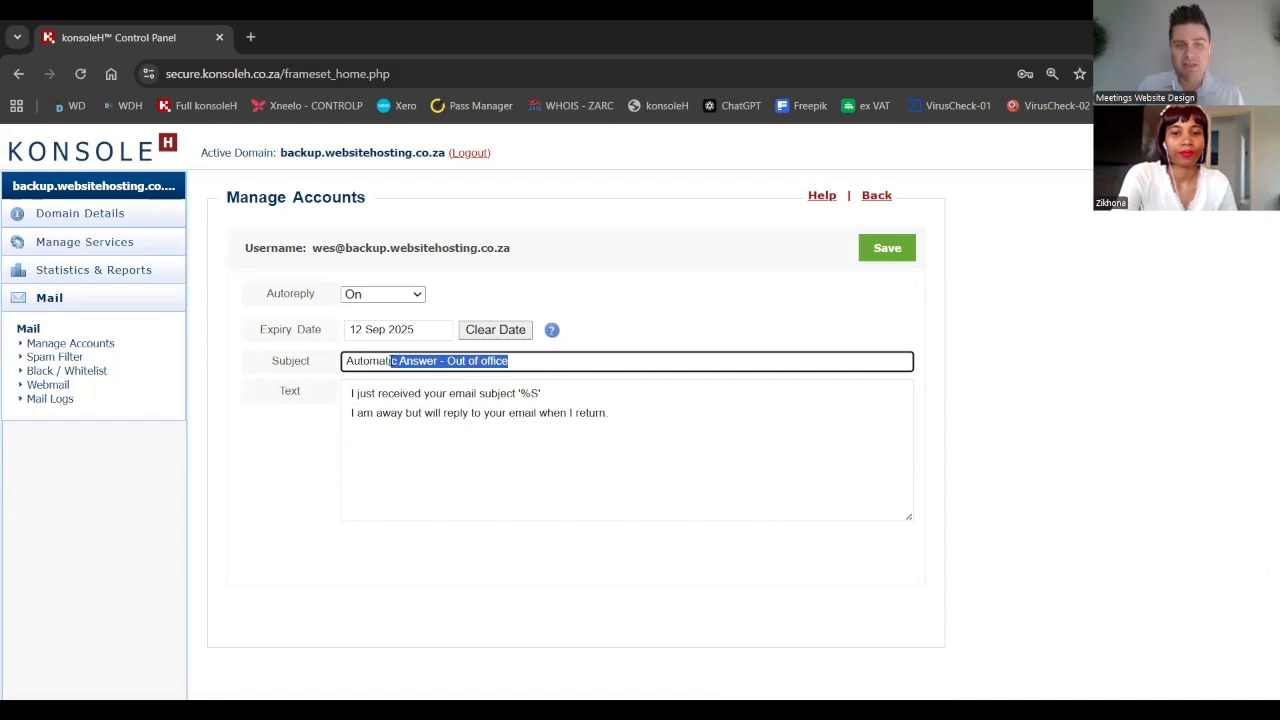
pyautogui.click(676, 426)
pyautogui.hotkey('shift', 'Up')
pyautogui.hotkey('shift', 'Up')
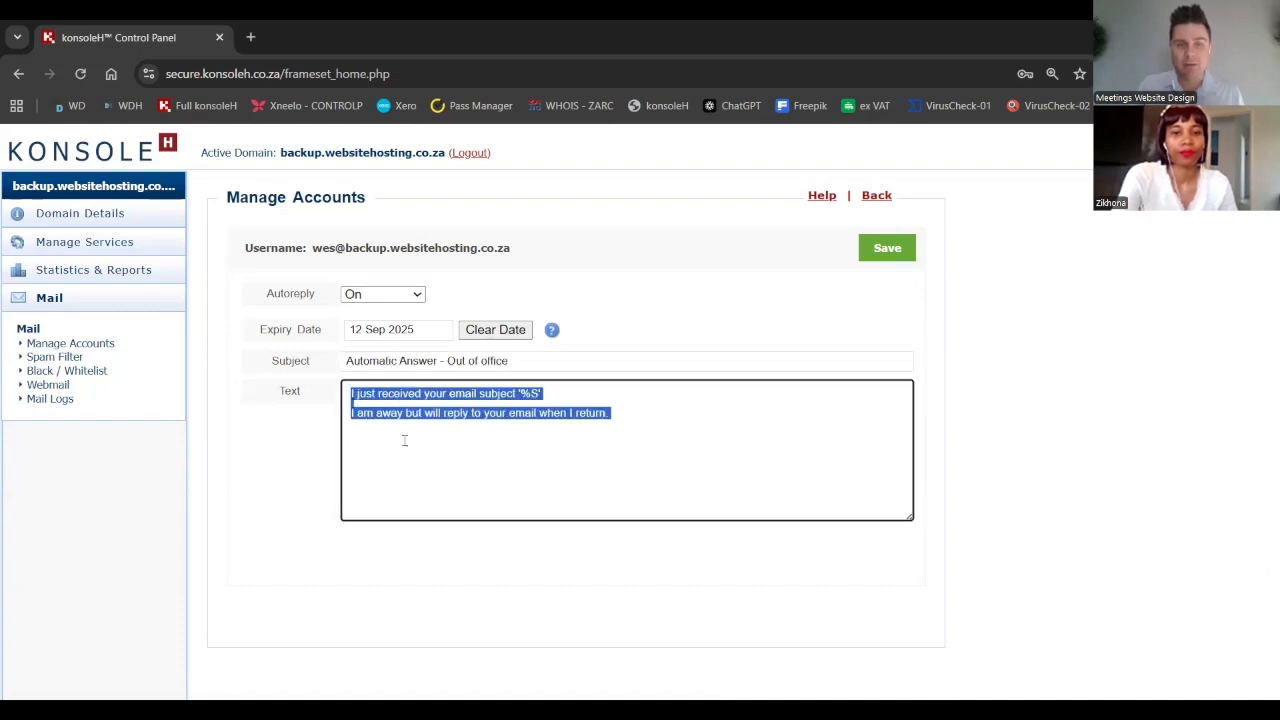